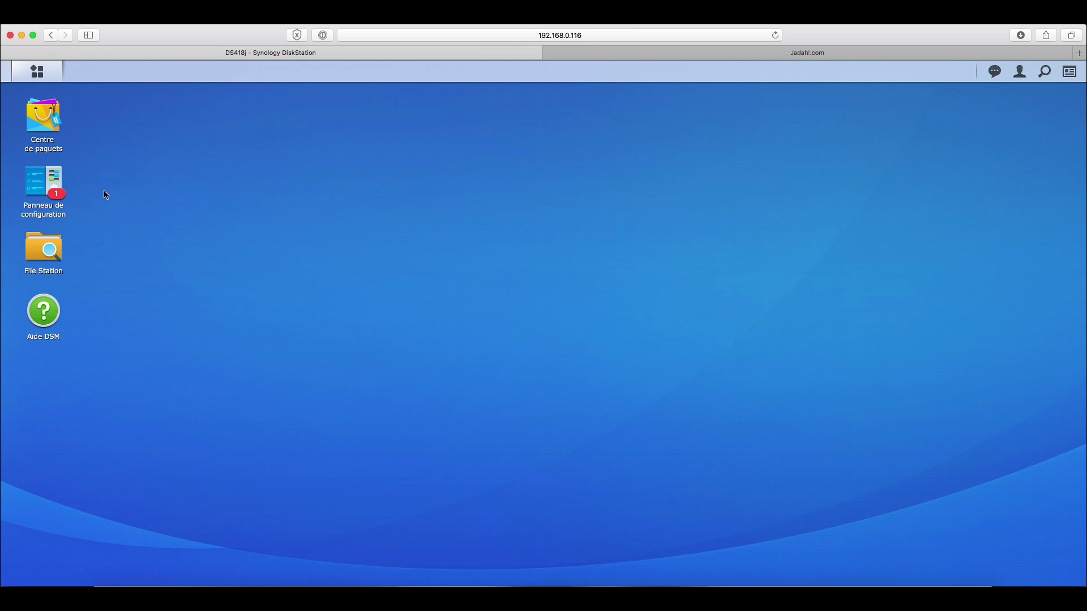
- Check the NAS model and current DSM version in the update and restore settings of the control panel
left_click(43, 183)
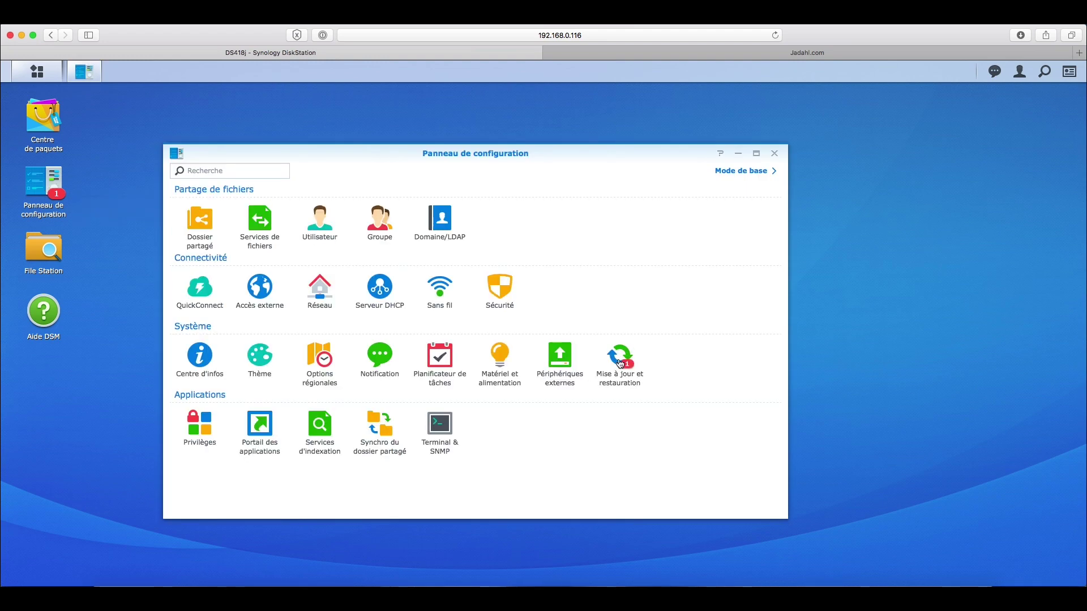
left_click(620, 362)
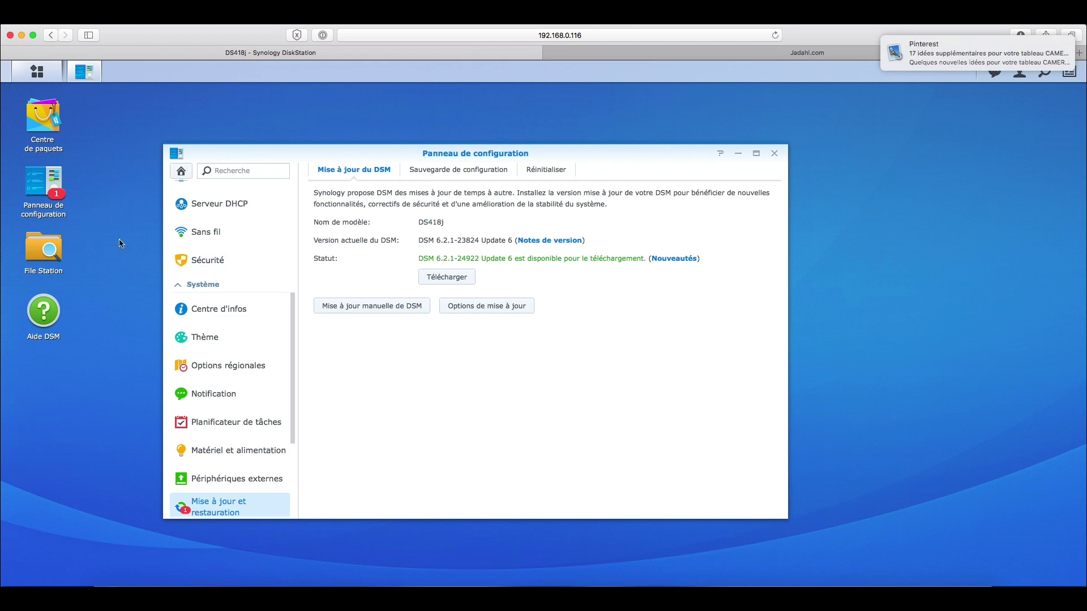
left_click(774, 157)
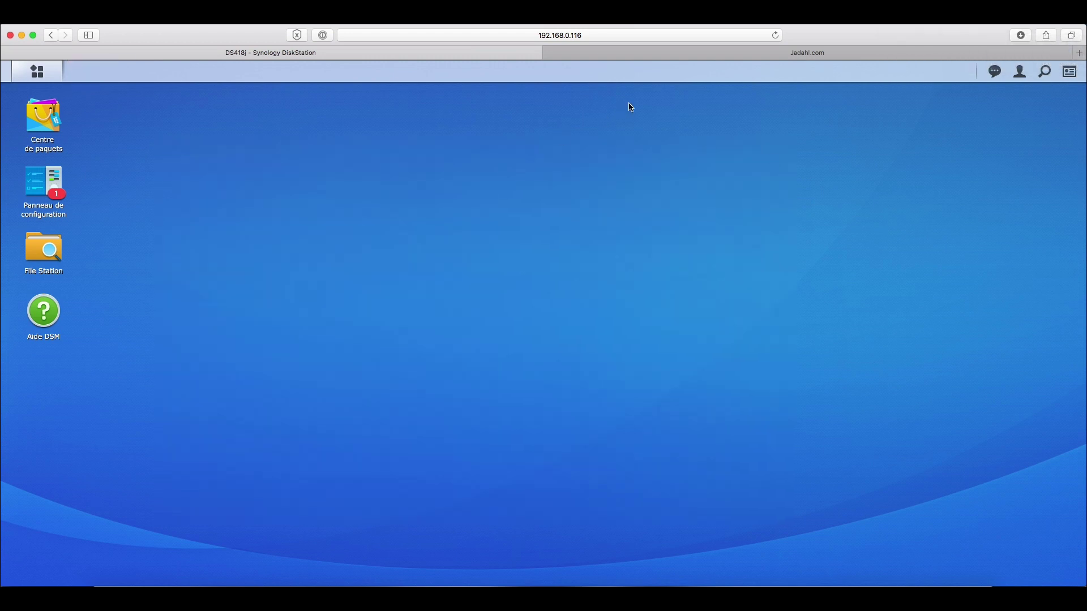
- On jadahl.com, open the Domoticz Stable 2020.1 for DSM 6.2 packages and choose the DS418j model
left_click(655, 53)
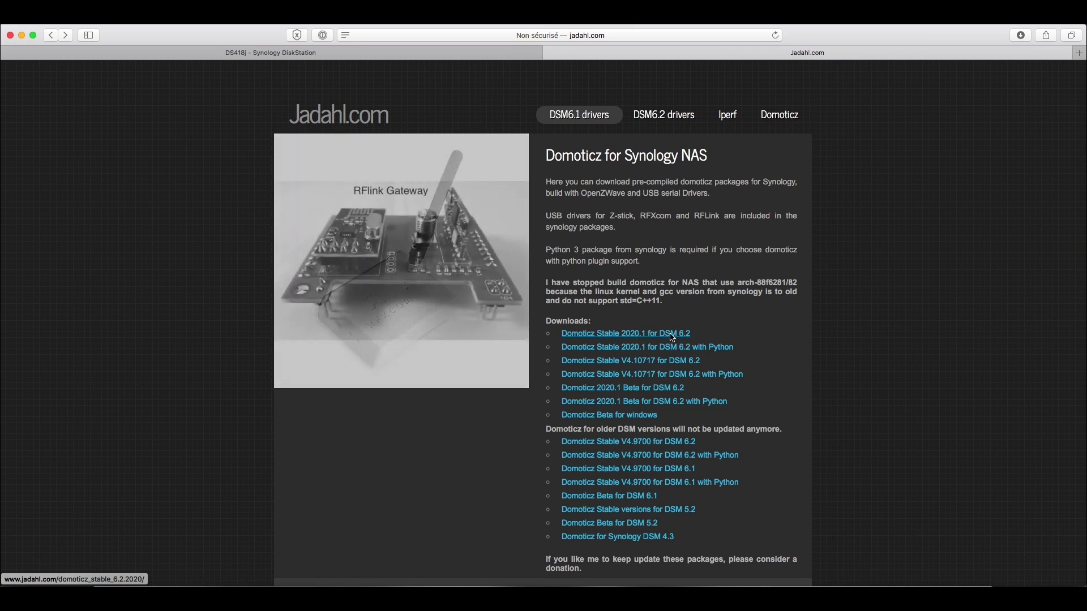
left_click(674, 339)
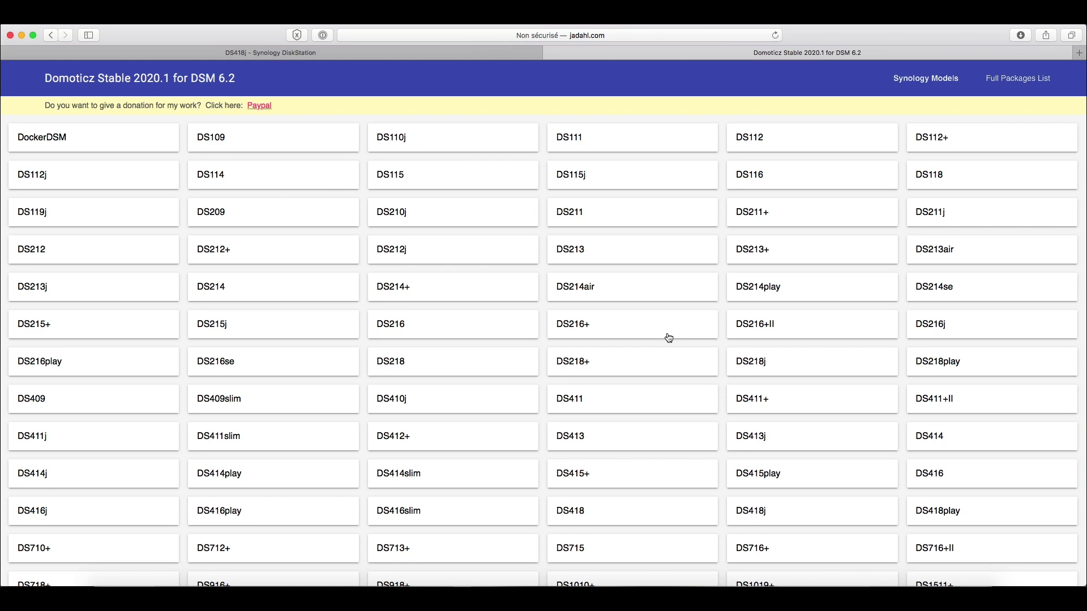
scroll(668, 338, "down", 5)
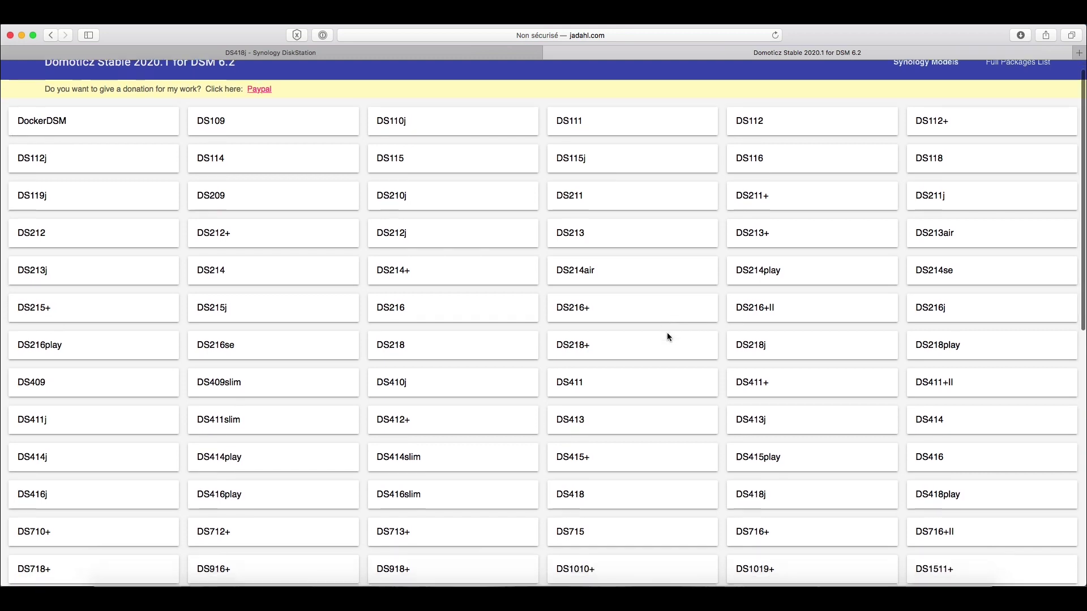
scroll(672, 338, "down", 1)
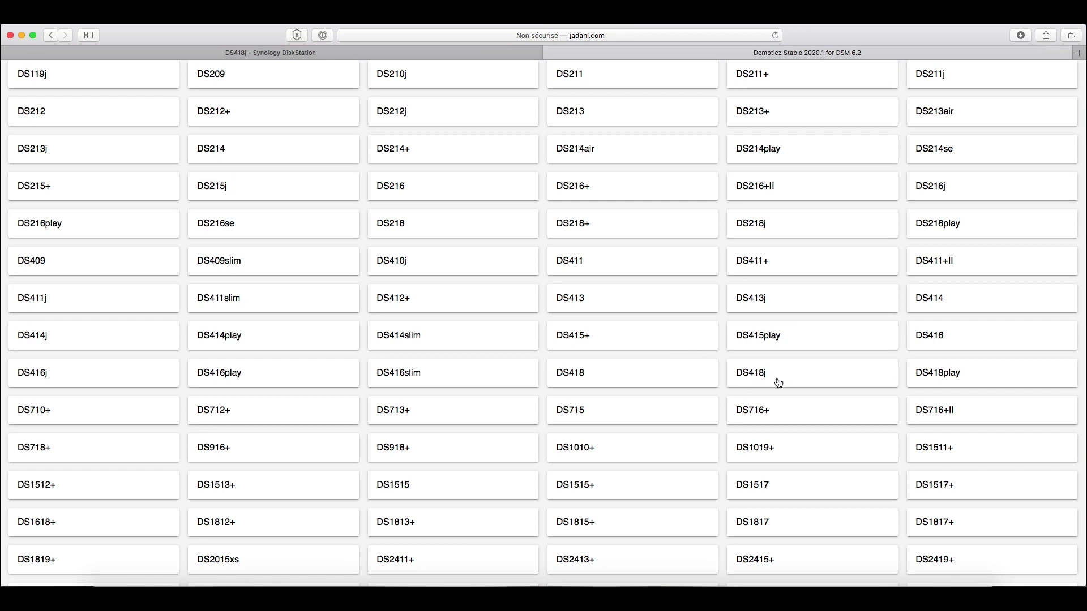
scroll(593, 329, "up", 3)
scroll(595, 332, "down", 3)
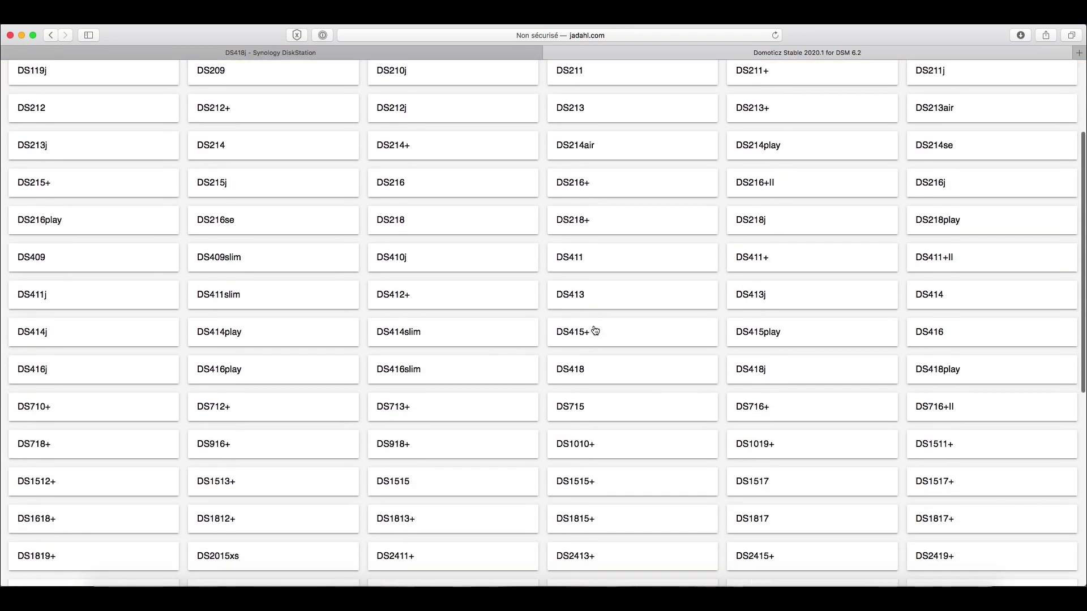
scroll(595, 332, "down", 5)
scroll(597, 331, "up", 4)
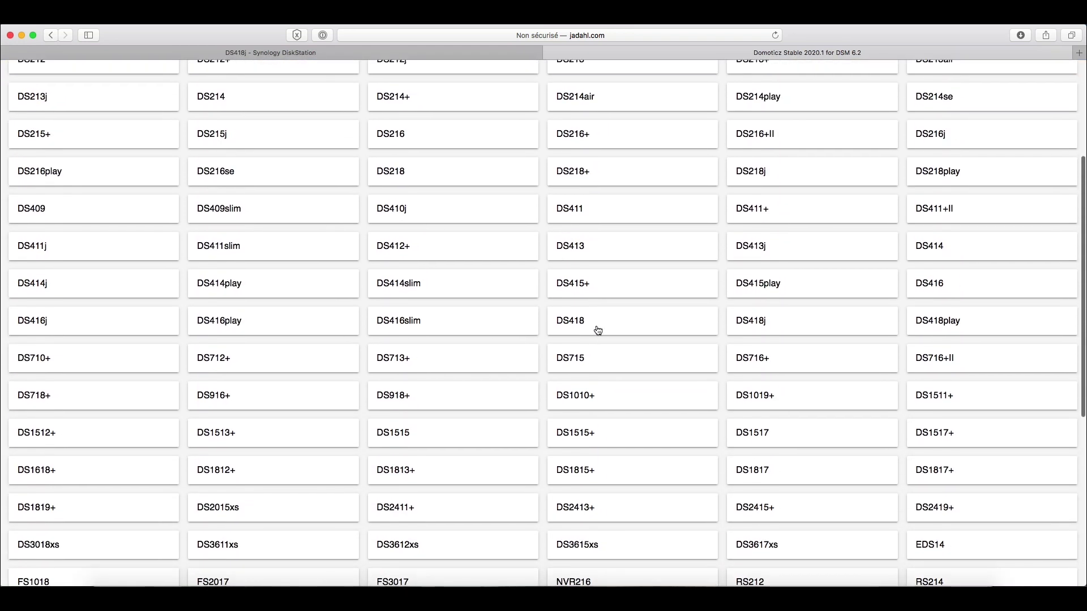
left_click(754, 322)
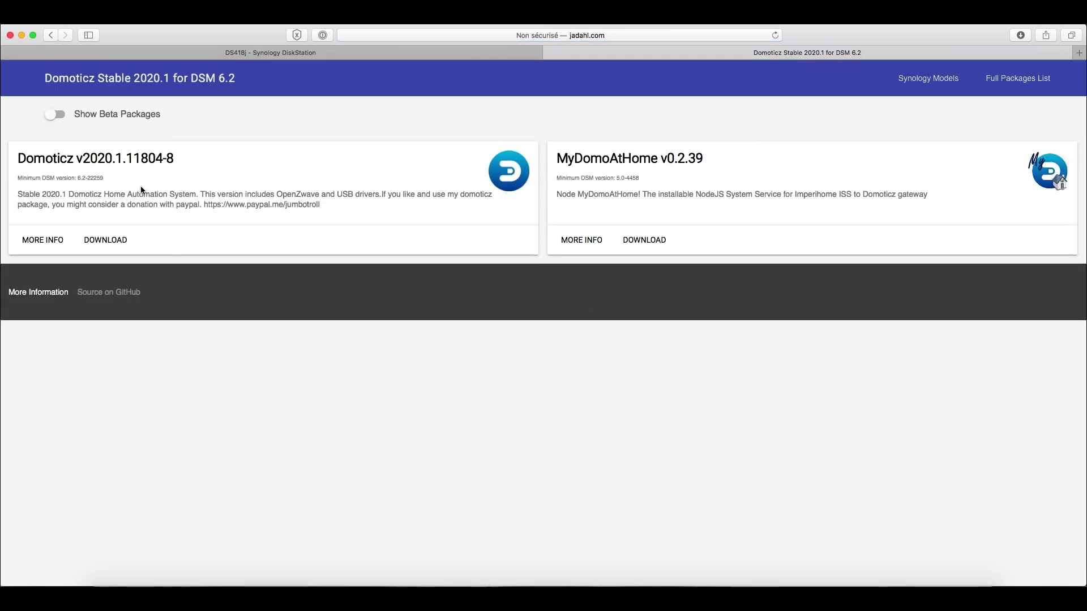
- Download the Domoticz v2020.1.11804-8 package, allowing downloads from the site, and return to the DSM desktop
left_click(117, 239)
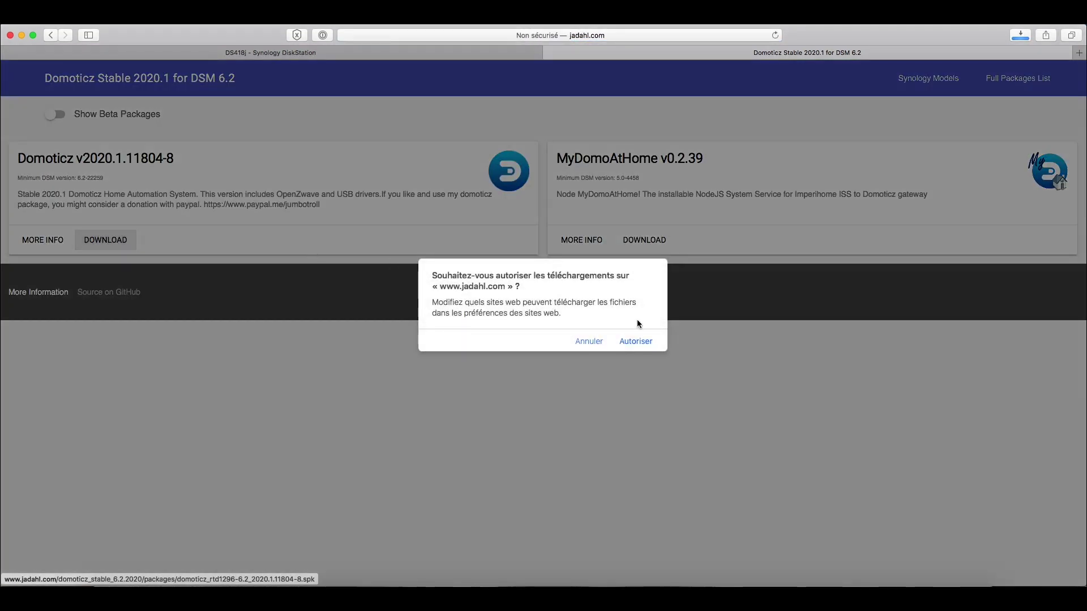
left_click(635, 341)
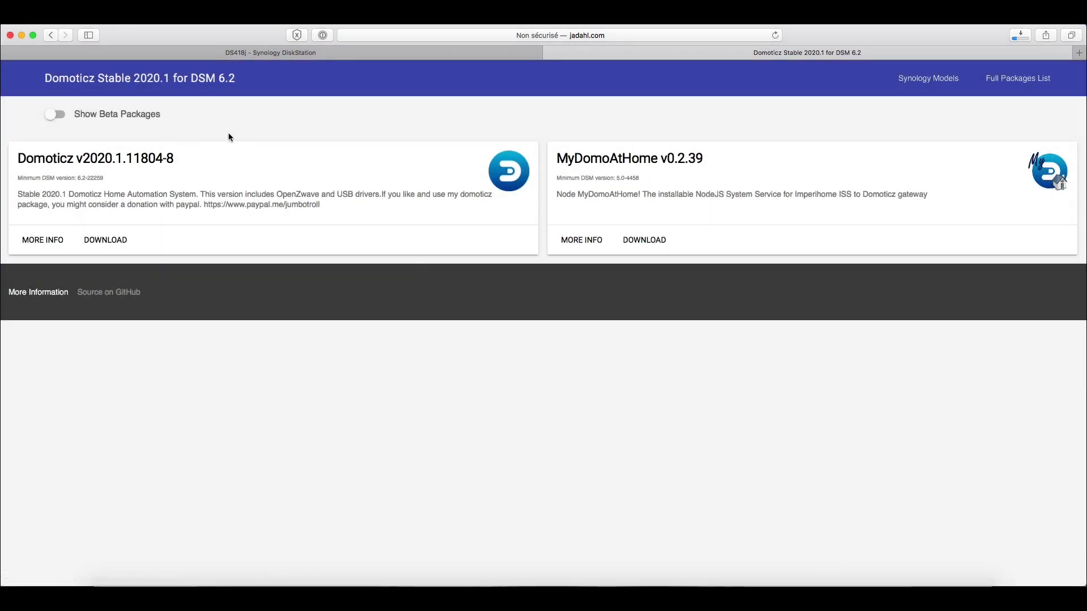
left_click(549, 53)
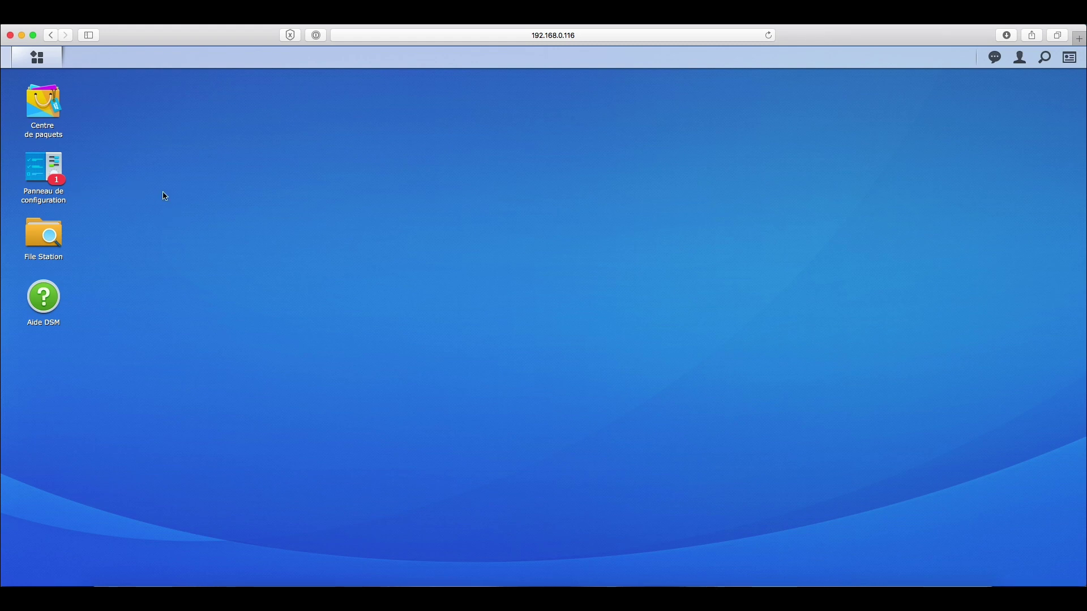
- In the Centre de paquets settings, allow installation of packages from any publisher (N'importe quel éditeur)
left_click(43, 105)
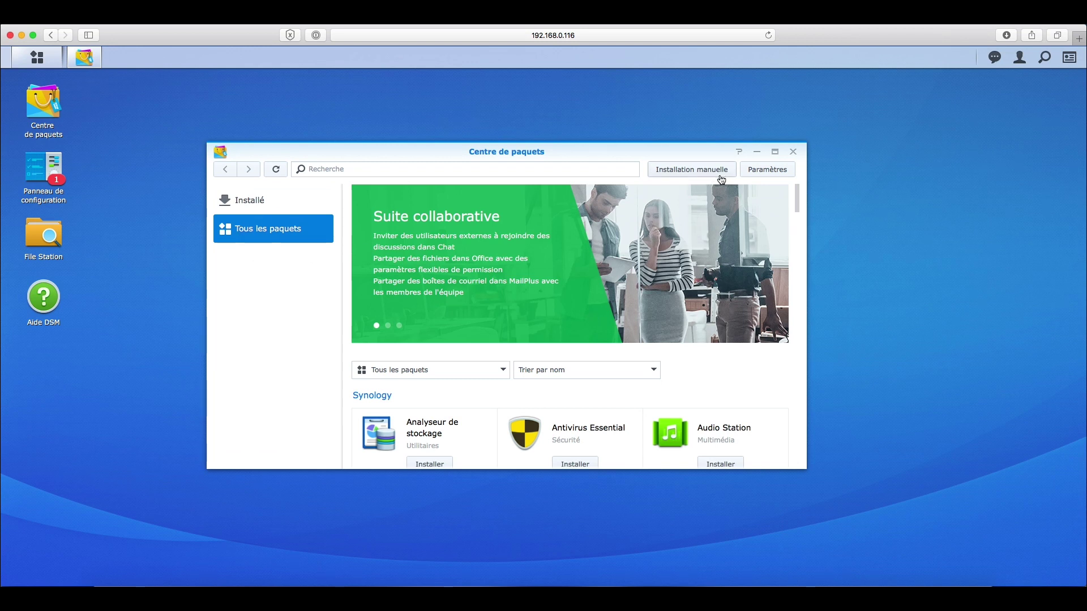
left_click(769, 174)
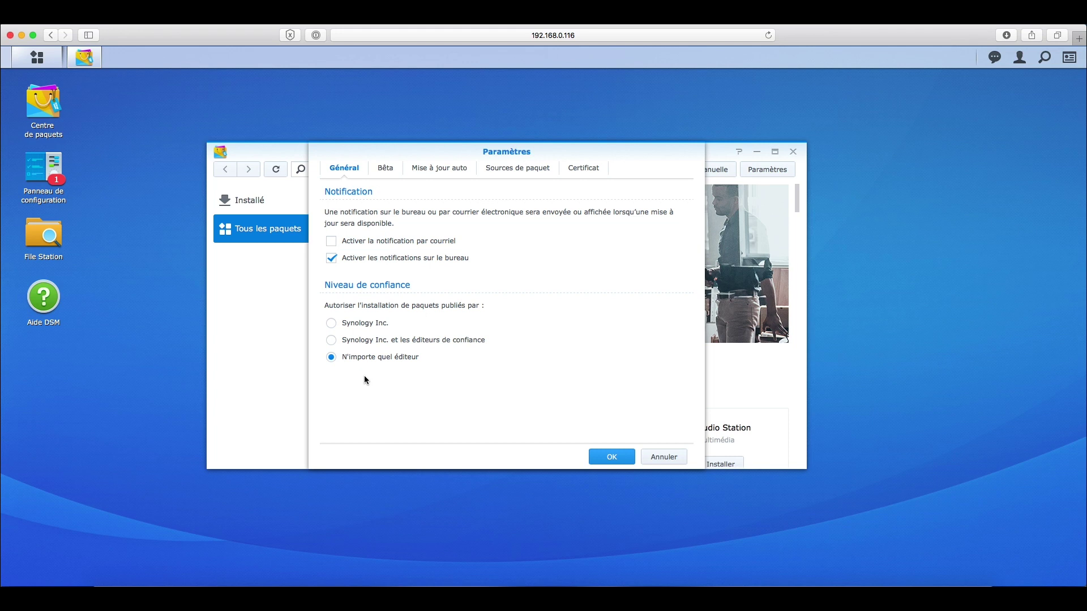
left_click(612, 457)
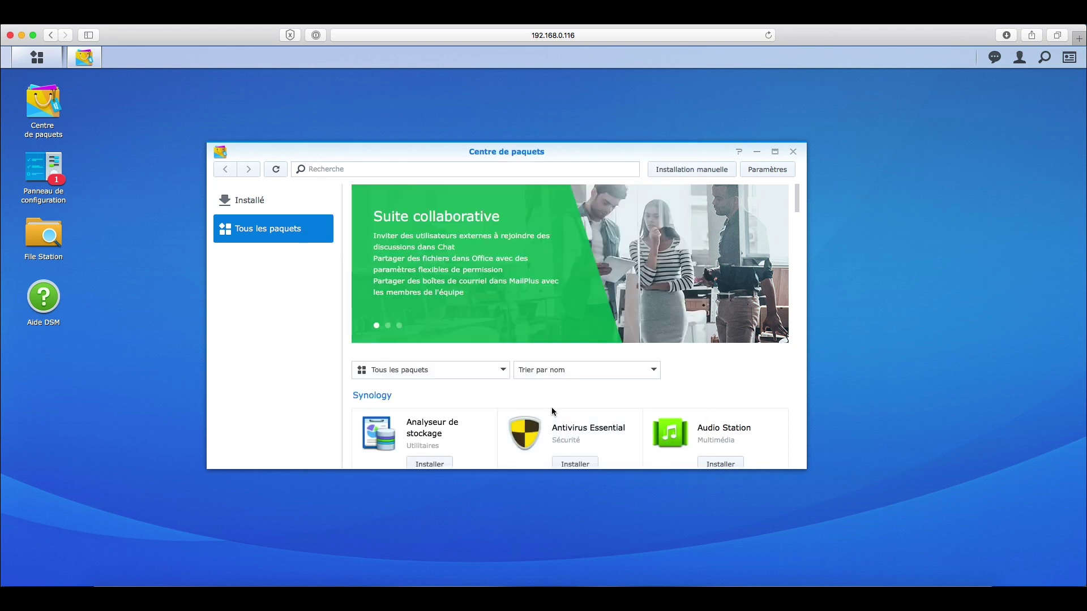
- Load domoticz_rtd1296-6.2_2020.1.11804-8.spk from Téléchargements as a manually installed package
left_click(680, 177)
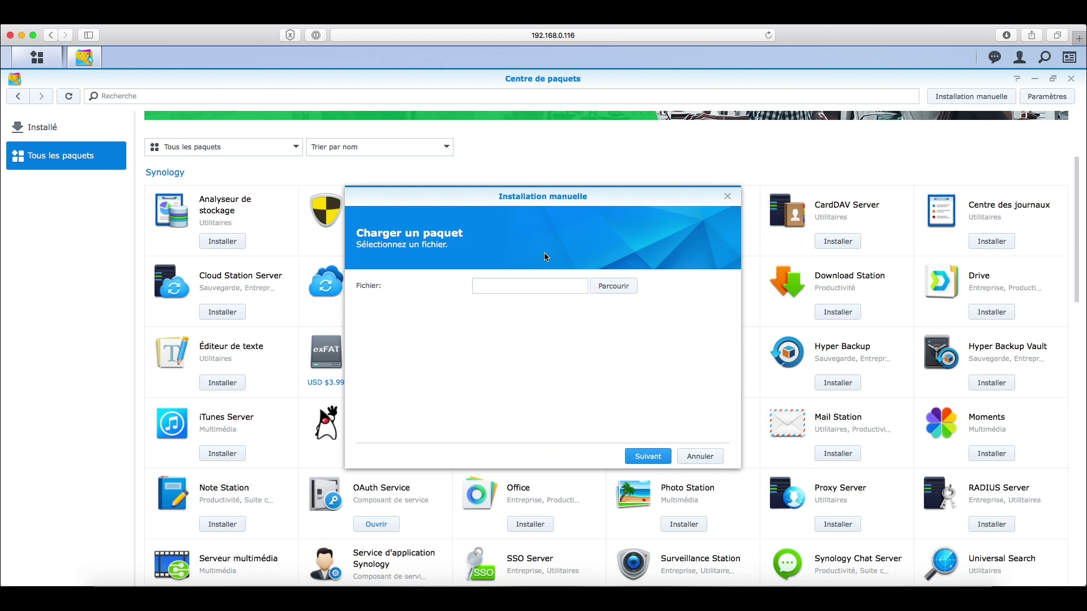
left_click(613, 288)
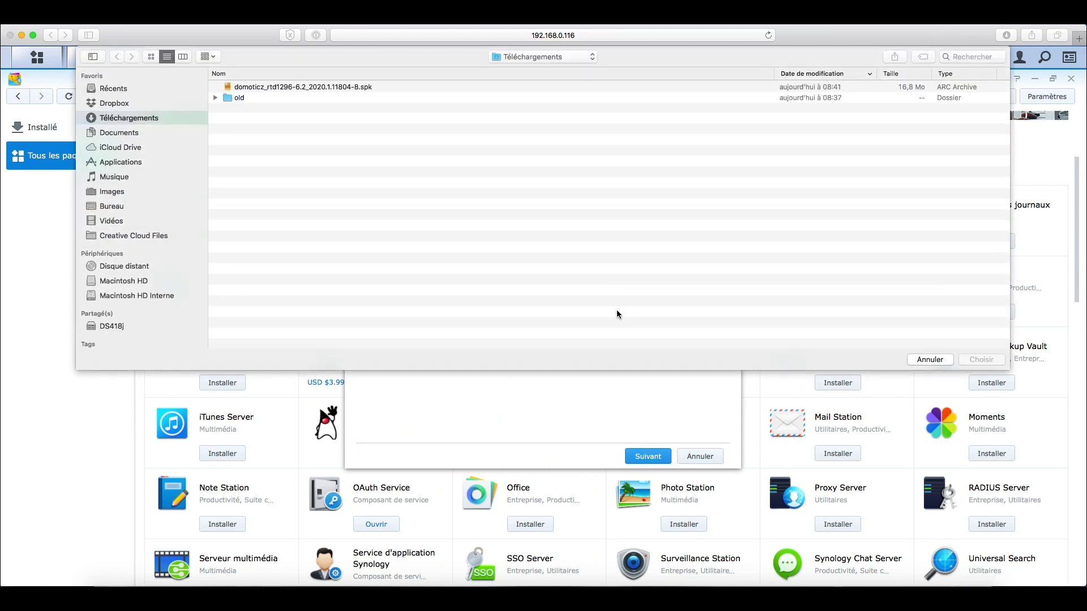
left_click(301, 89)
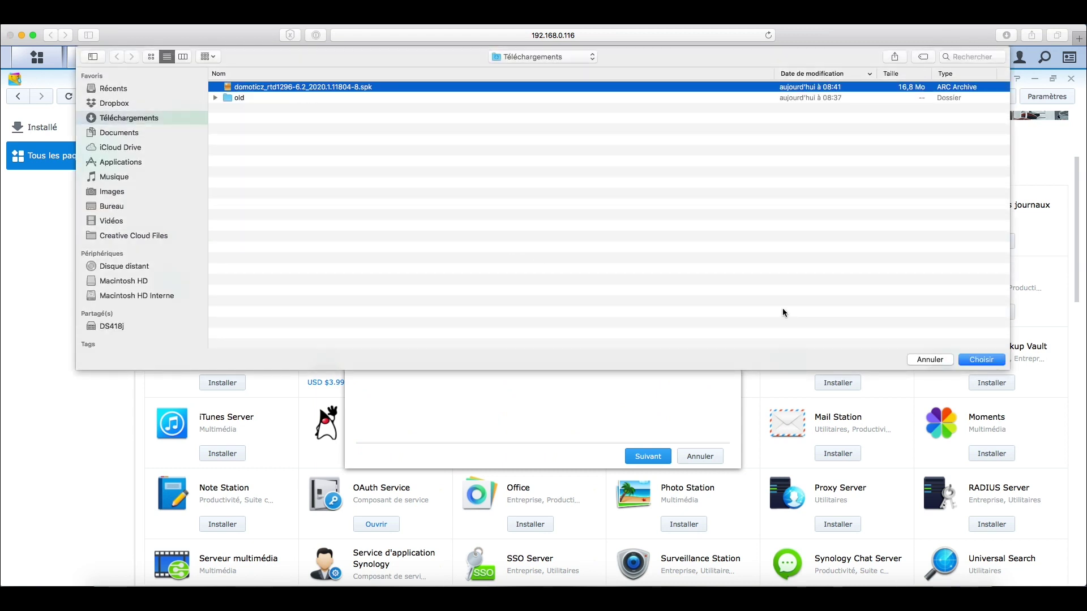
left_click(982, 361)
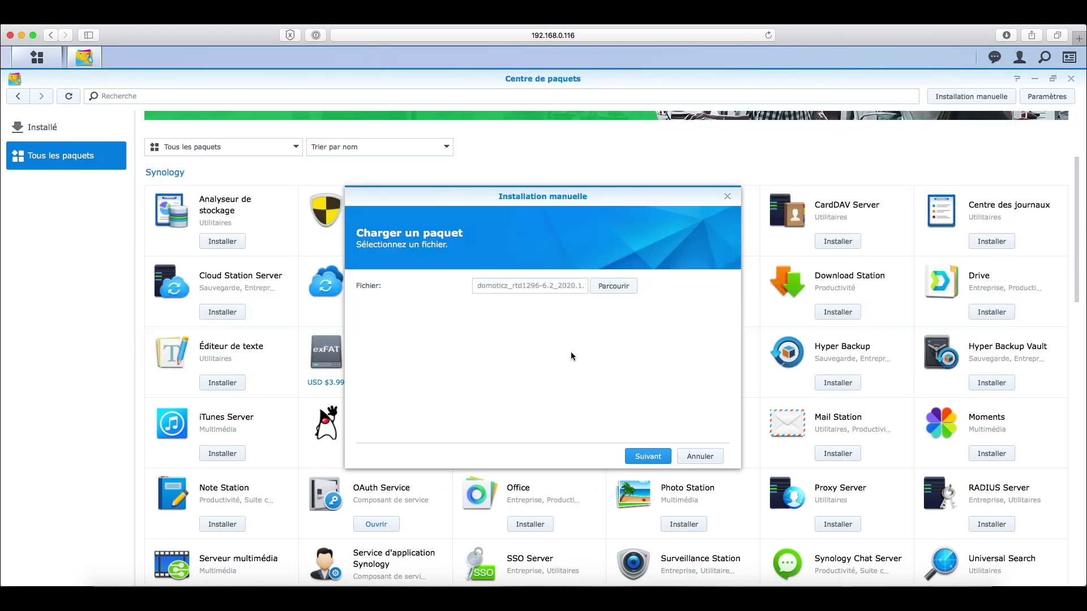
left_click(649, 457)
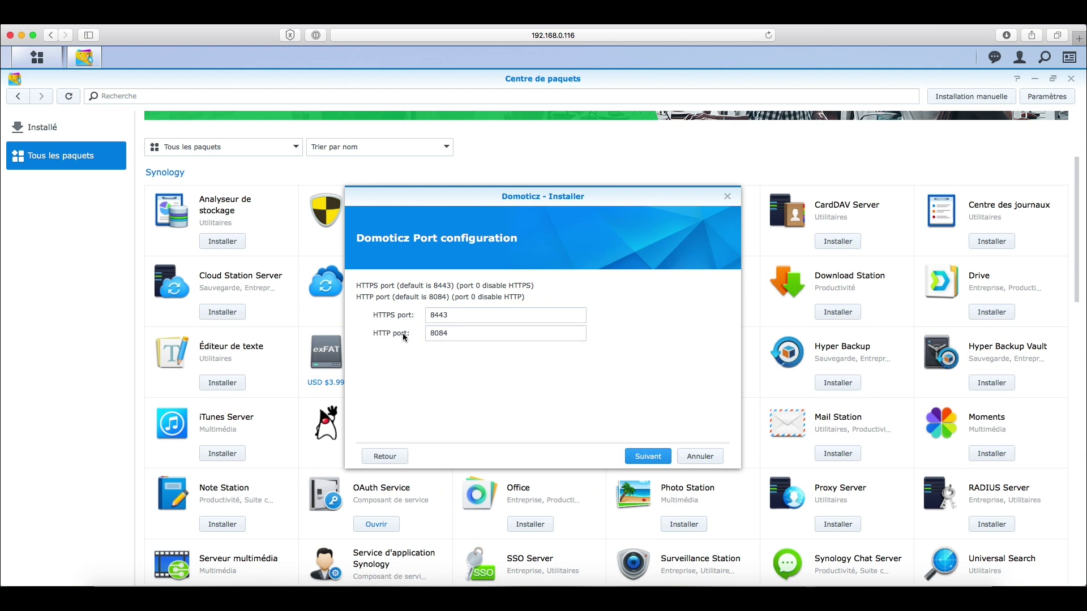
- Install Domoticz with HTTPS port 8443, HTTP port 8084 and launch after installation, and show the installed packages
left_click(649, 457)
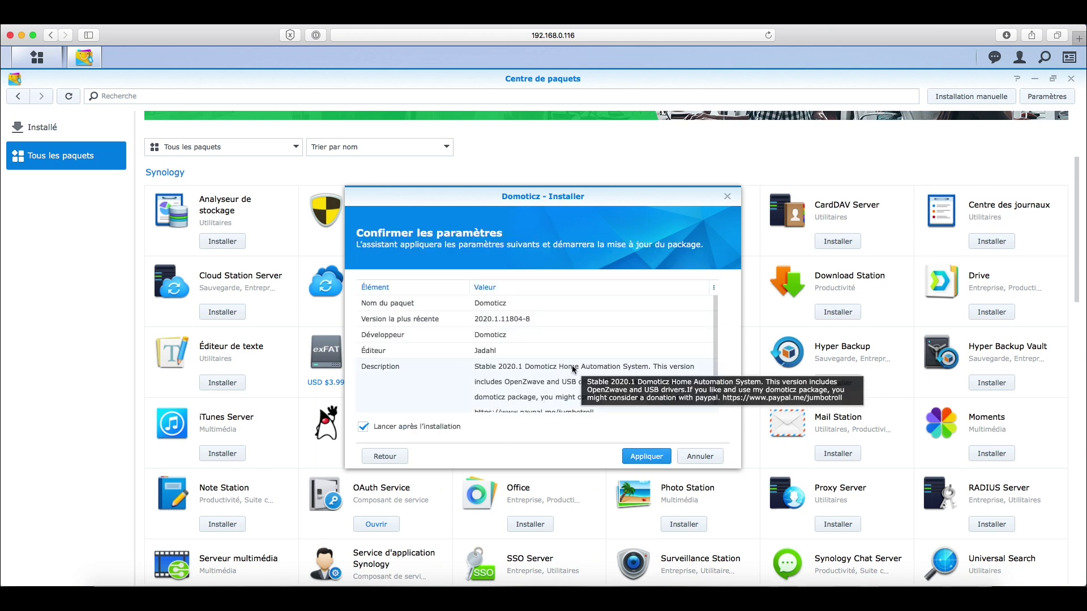
scroll(571, 365, "down", 1)
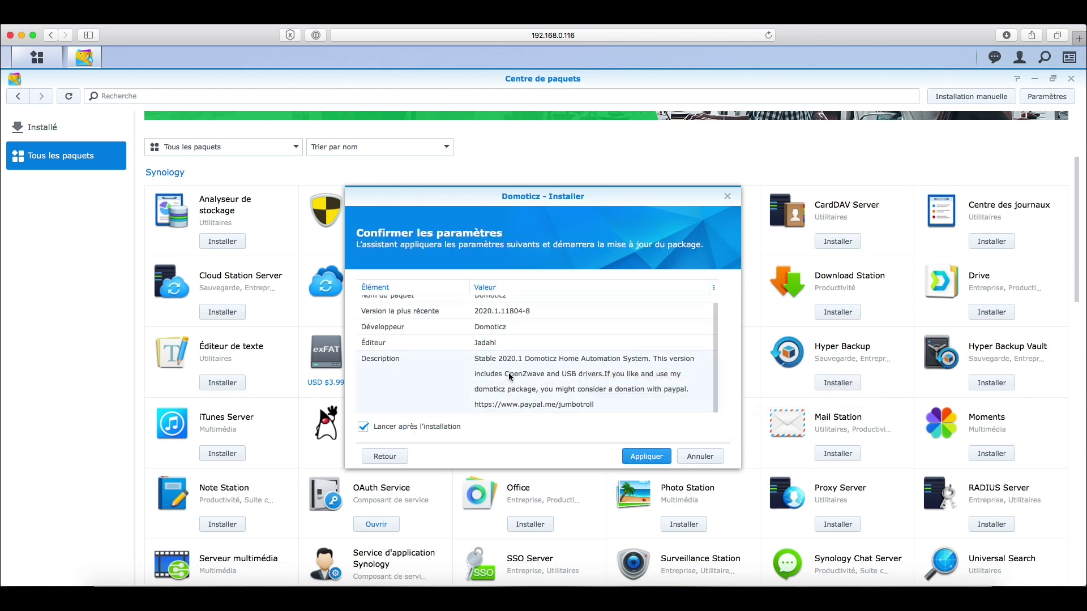
scroll(487, 371, "up", 1)
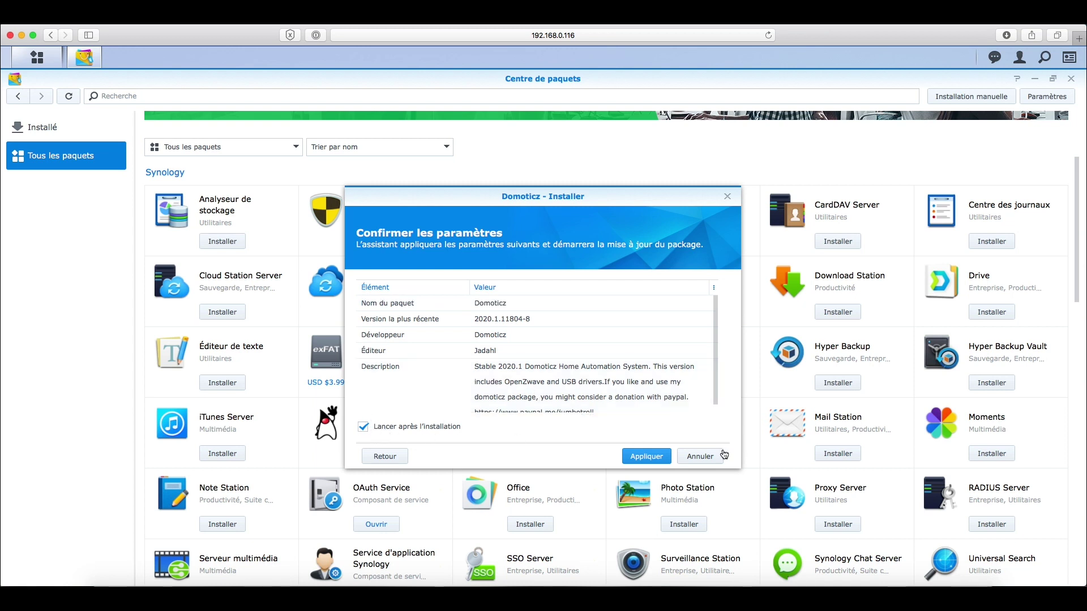
left_click(650, 458)
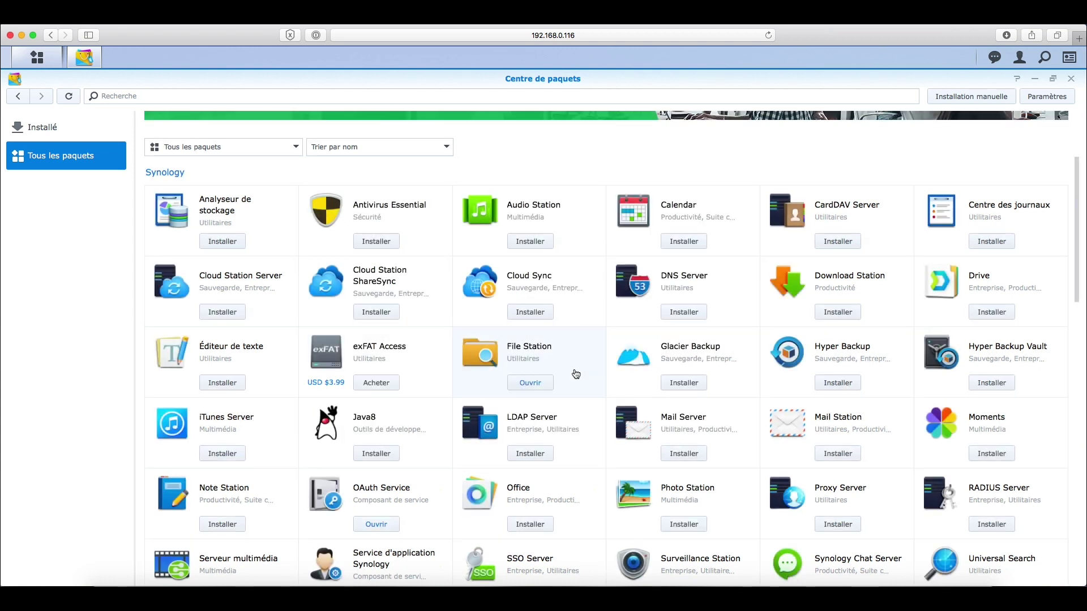
left_click(39, 130)
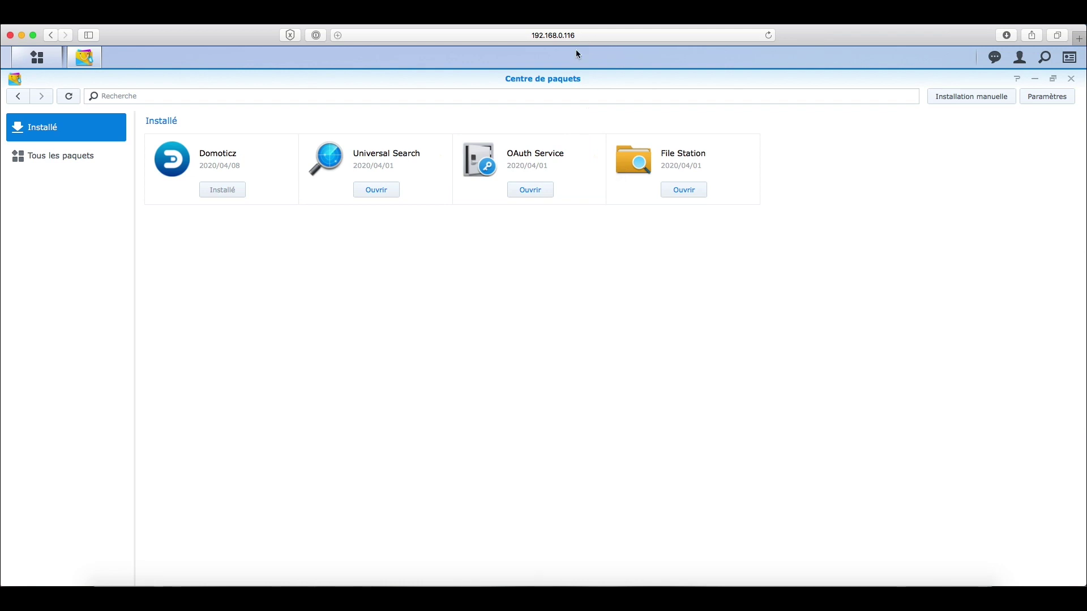
- Open the Domoticz web interface at 192.168.0.116:8084
left_click(583, 35)
left_click(391, 35)
type(":5000")
left_click_drag(392, 35, 444, 37)
key("BackSpace")
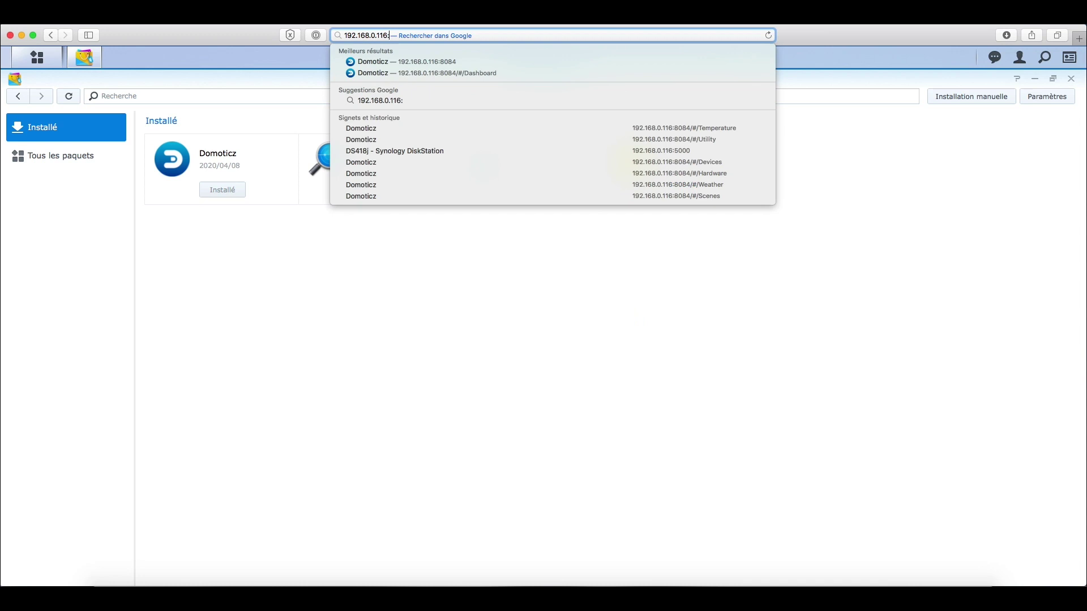
type("80")
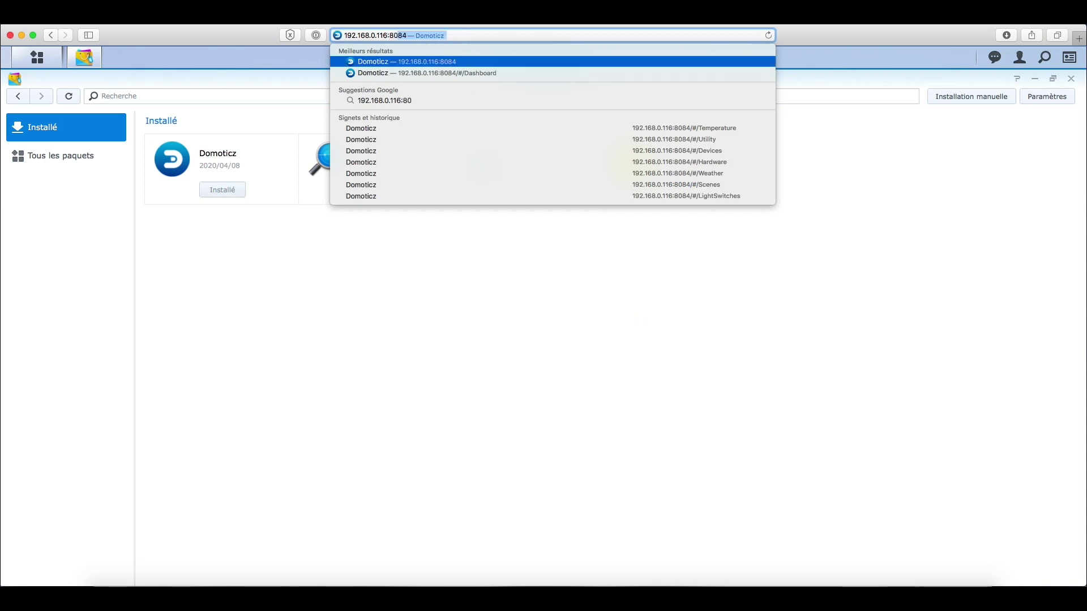
key("Return")
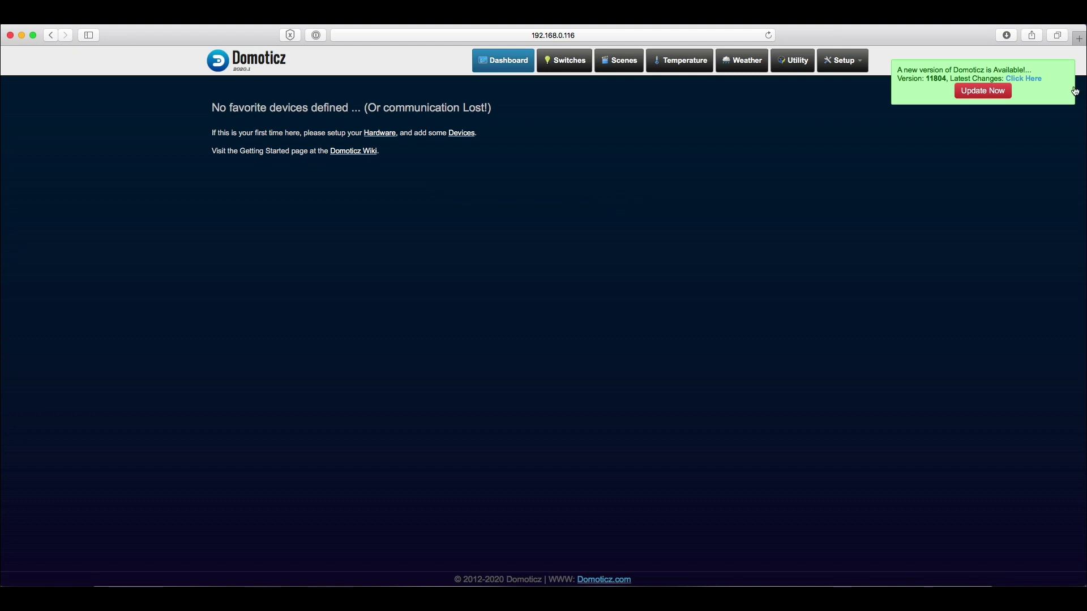
- Look through the Domoticz Switches, Scenes, Temperature, Weather and Utility pages
left_click(566, 63)
left_click(617, 67)
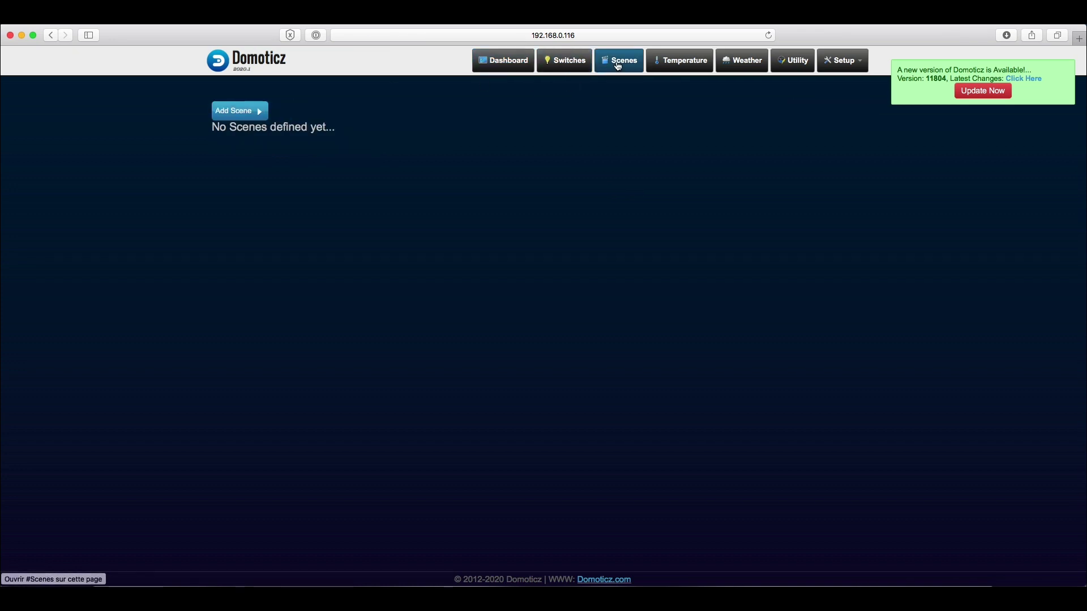
left_click(676, 67)
left_click(726, 71)
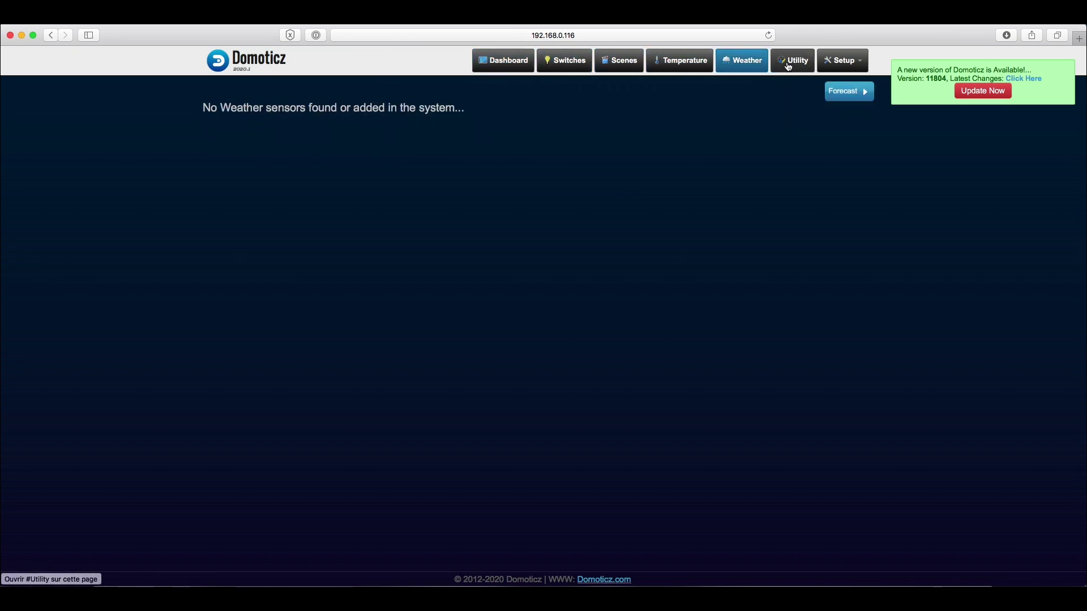
left_click(791, 63)
- Set the user interface language to French in the Domoticz system settings
left_click(841, 64)
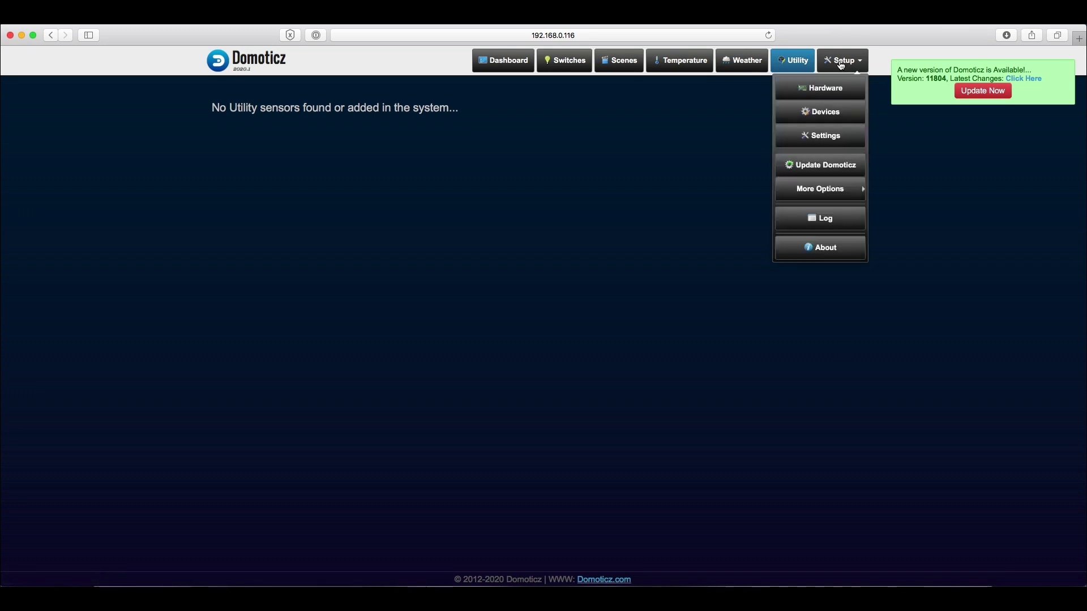
left_click(826, 138)
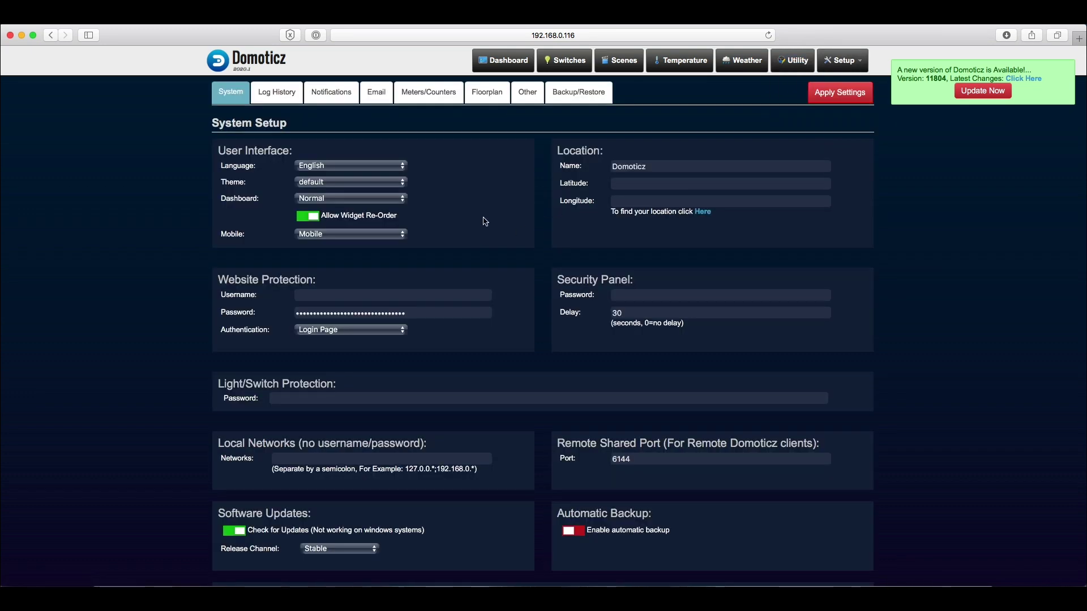
left_click(389, 167)
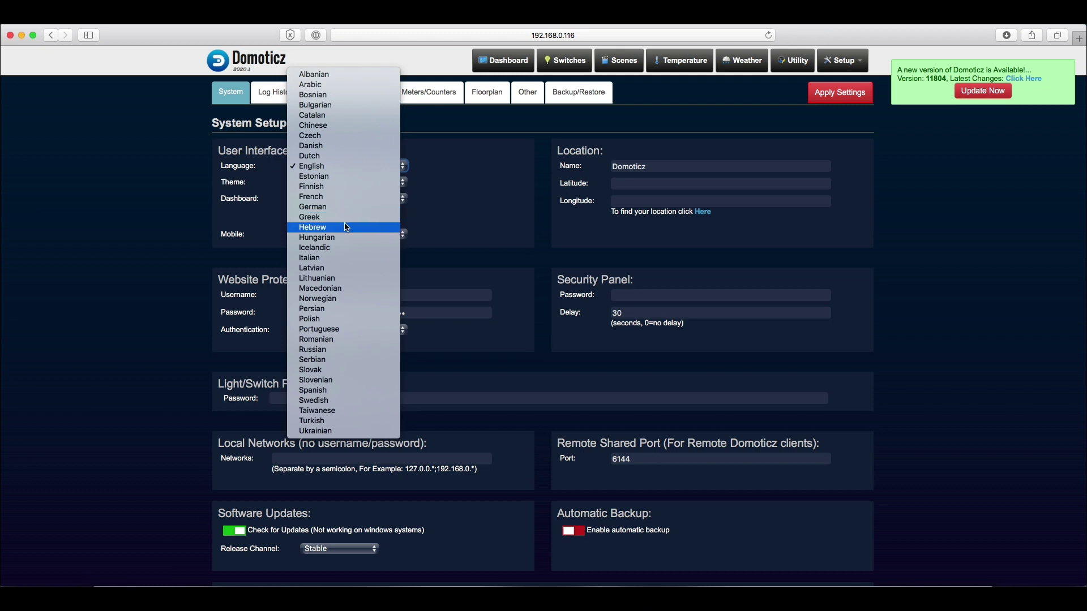
left_click(370, 199)
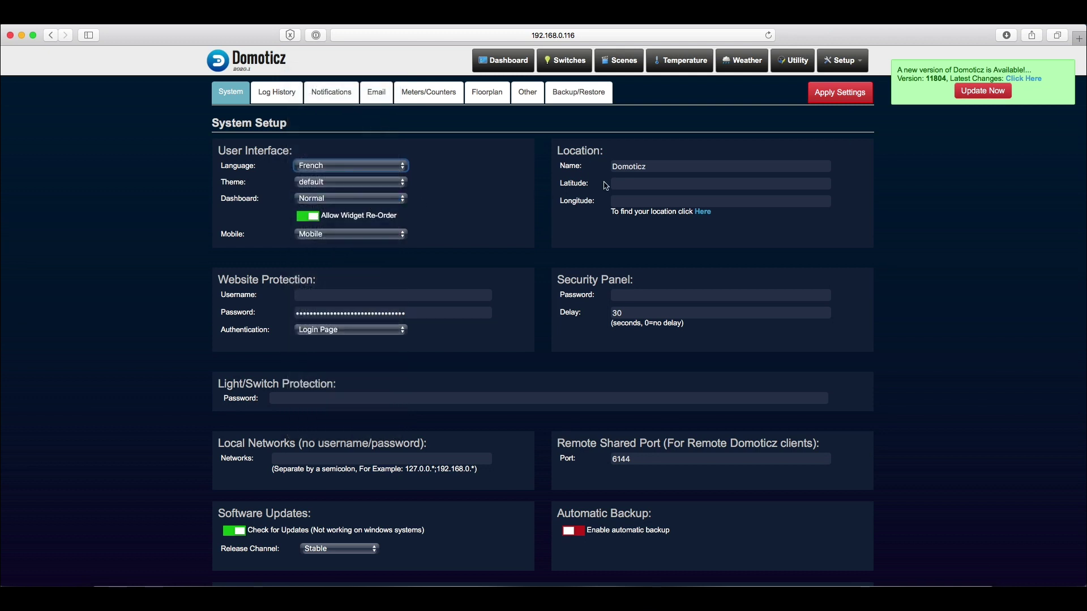
- Name the location Appartement, fill in its latitude and longitude by looking up the address annecy, and apply the settings
double_click(655, 168)
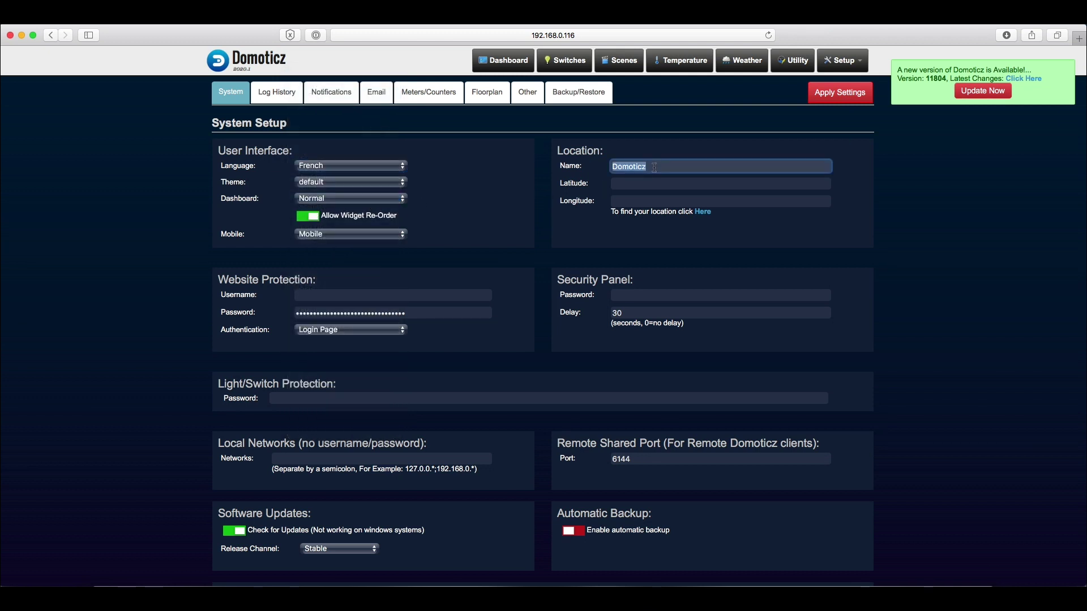
type("Appartement")
left_click(702, 212)
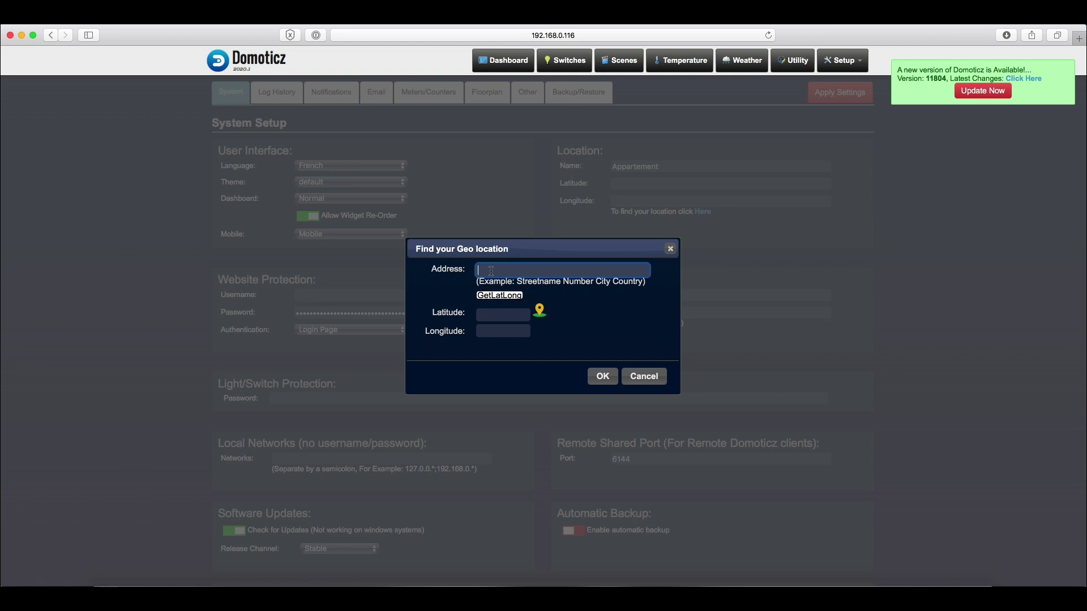
type("annecy")
key("Return")
left_click(602, 376)
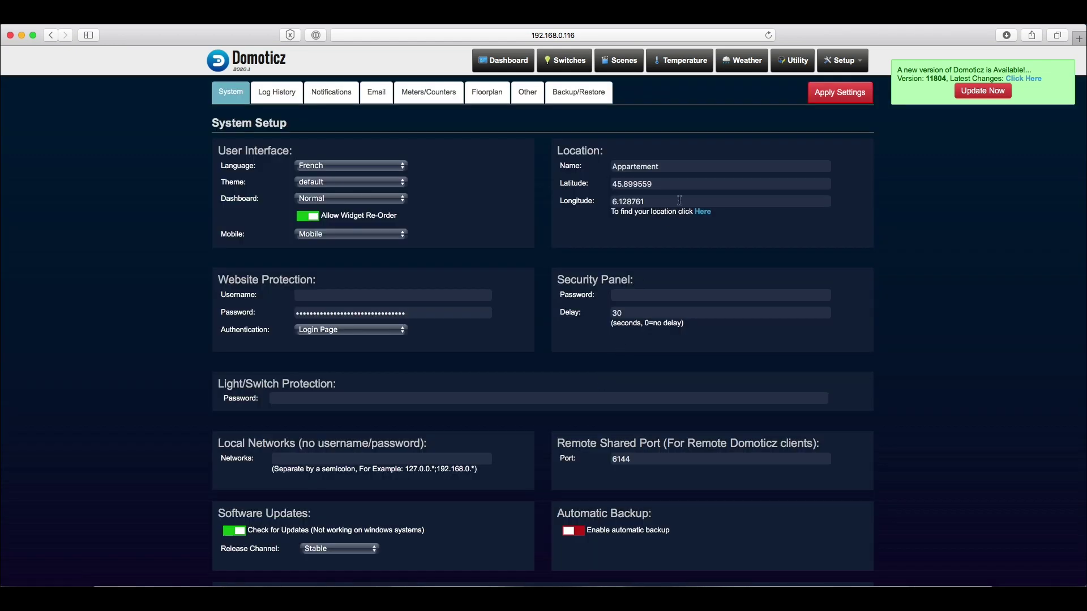
left_click(843, 95)
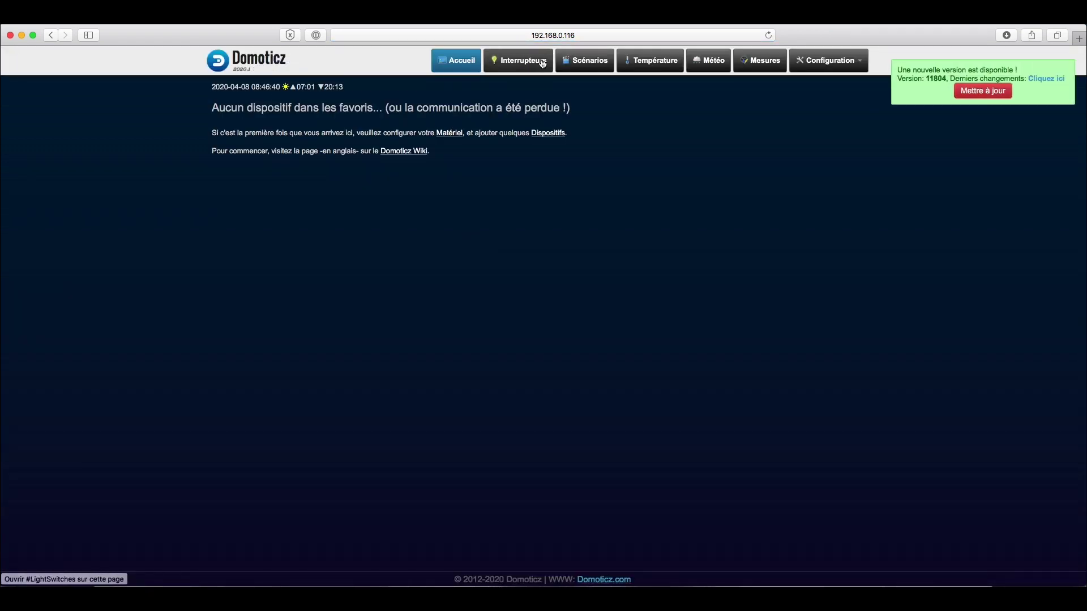
- Look through the French Interrupteurs and Scénarios pages and the available Configuration options
left_click(552, 70)
left_click(584, 62)
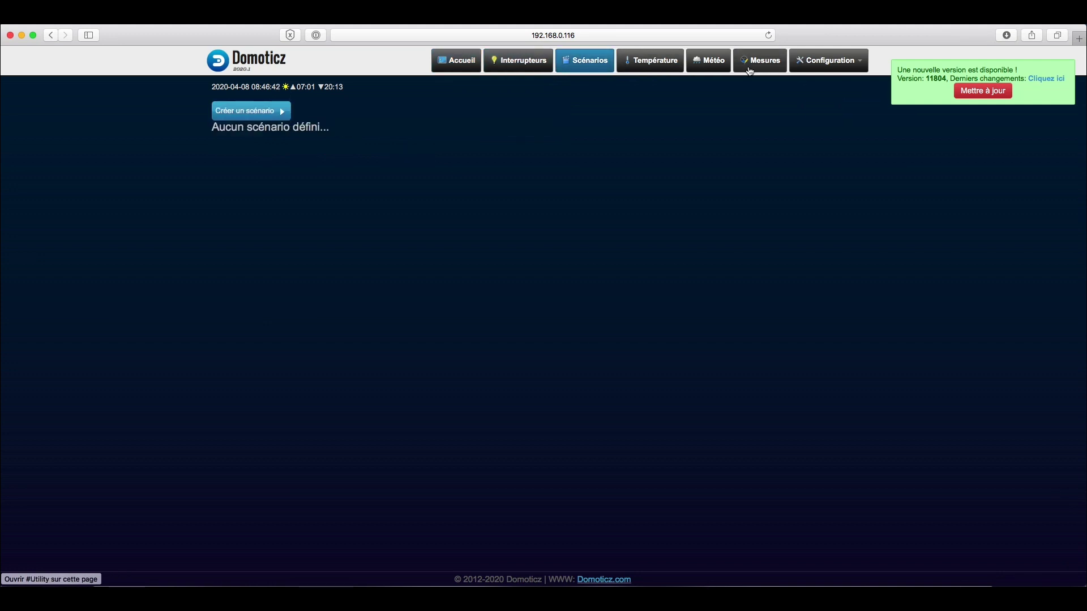
left_click(821, 65)
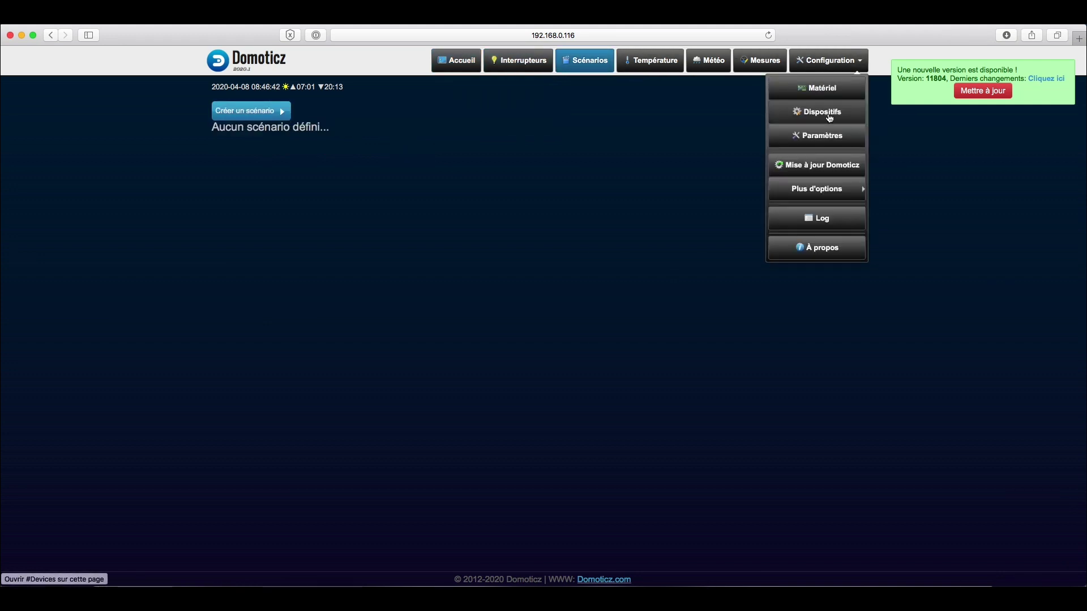